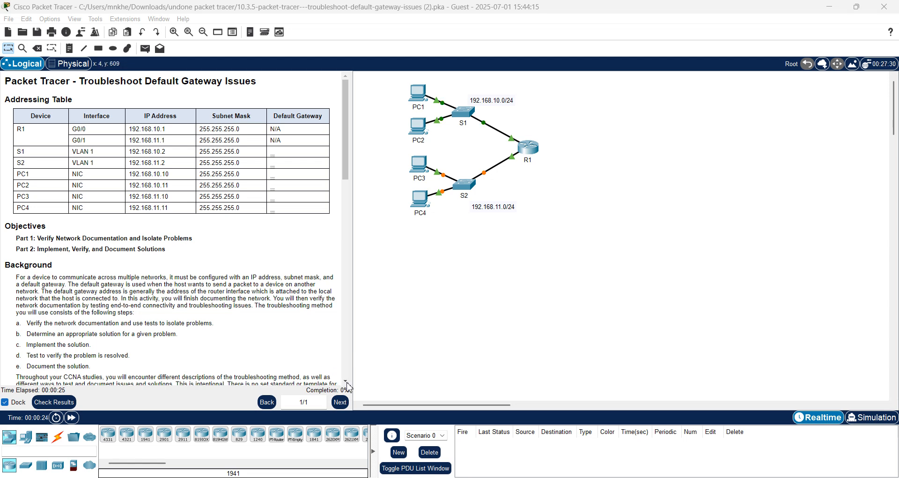
- Review the objectives and background of the default gateway troubleshooting instructions, returning to the addressing table
scroll(347, 383, "down", 5)
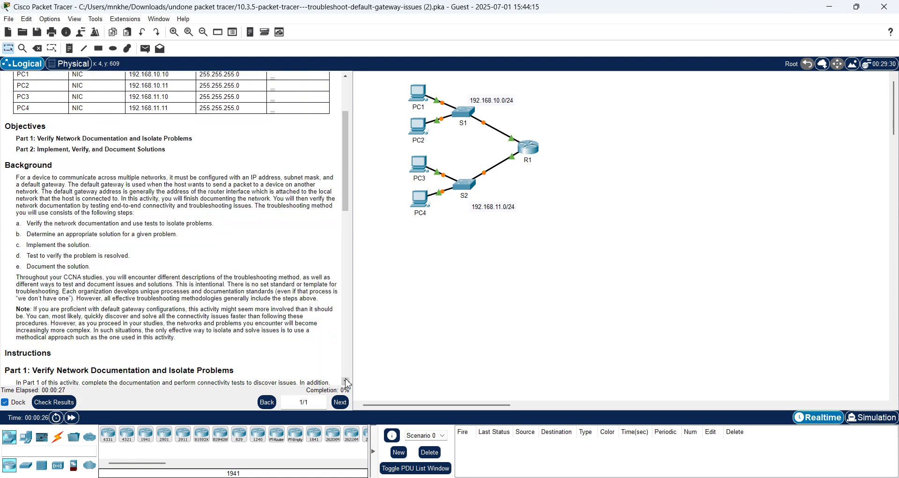
scroll(347, 383, "down", 1)
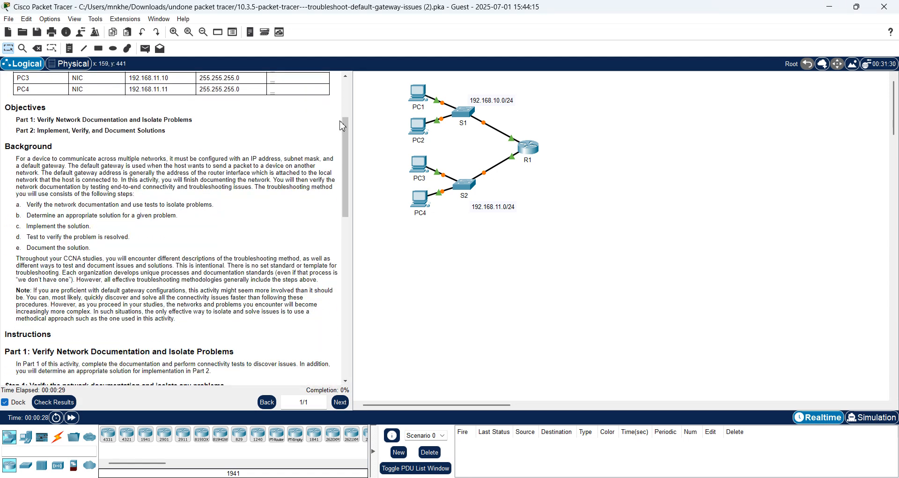
scroll(346, 103, "up", 6)
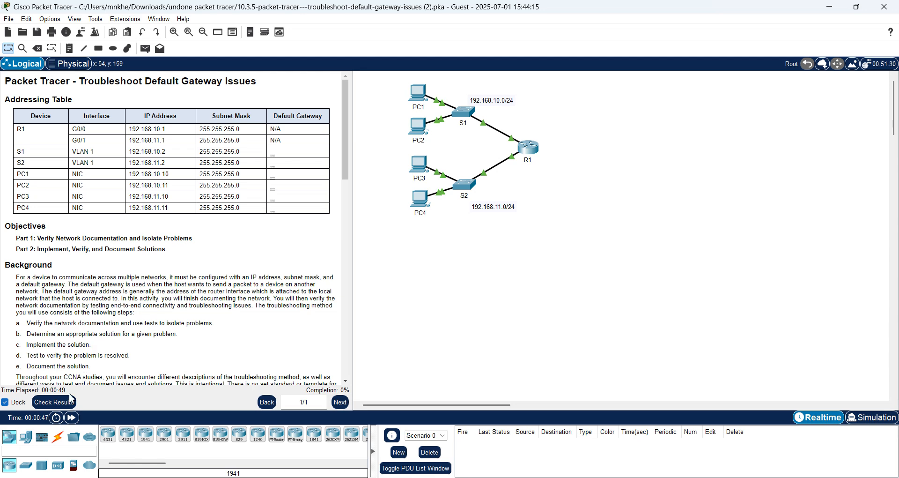
- Check the activity results, close the report, and widen the instructions pane to show the full addressing table
left_click(69, 402)
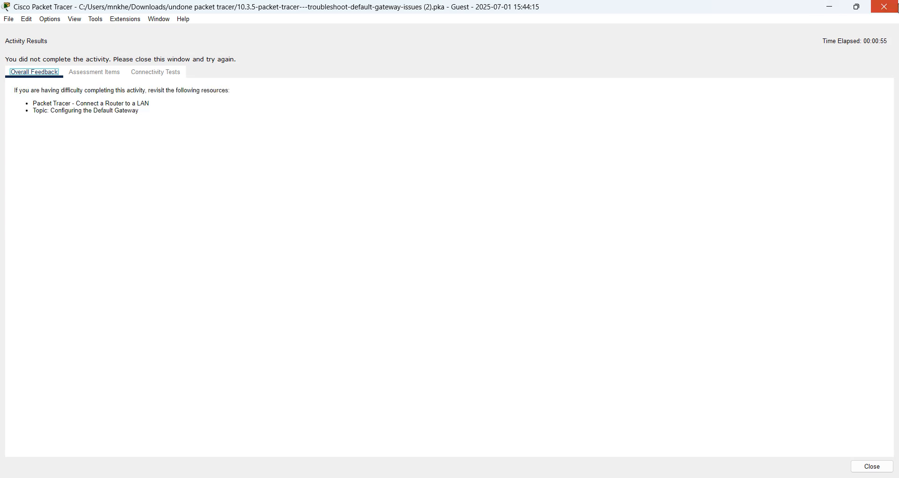
left_click(884, 7)
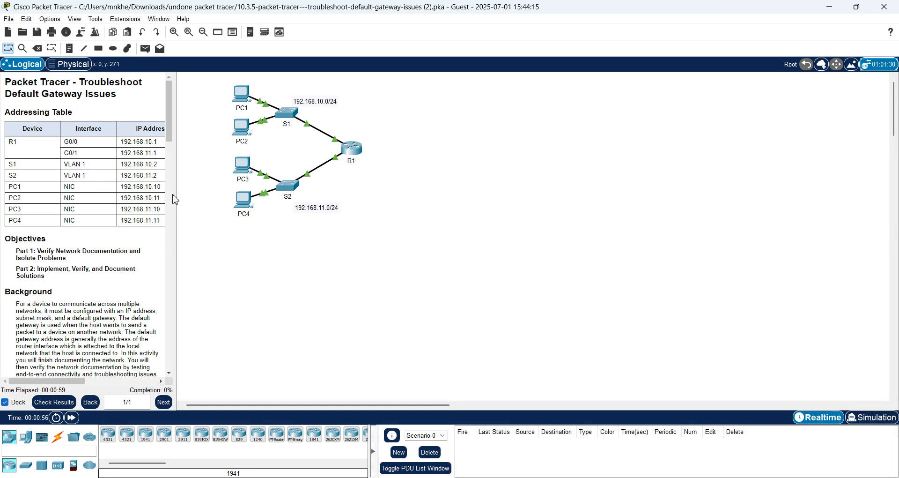
left_click_drag(174, 195, 356, 197)
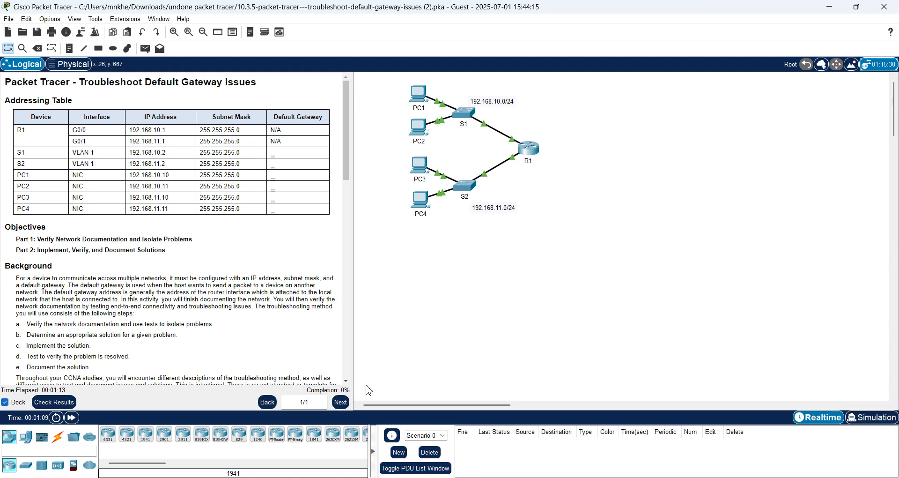
- Display router R1's running configuration from privileged EXEC mode, examine the GigabitEthernet interface addresses, and close the router's window
left_click(529, 149)
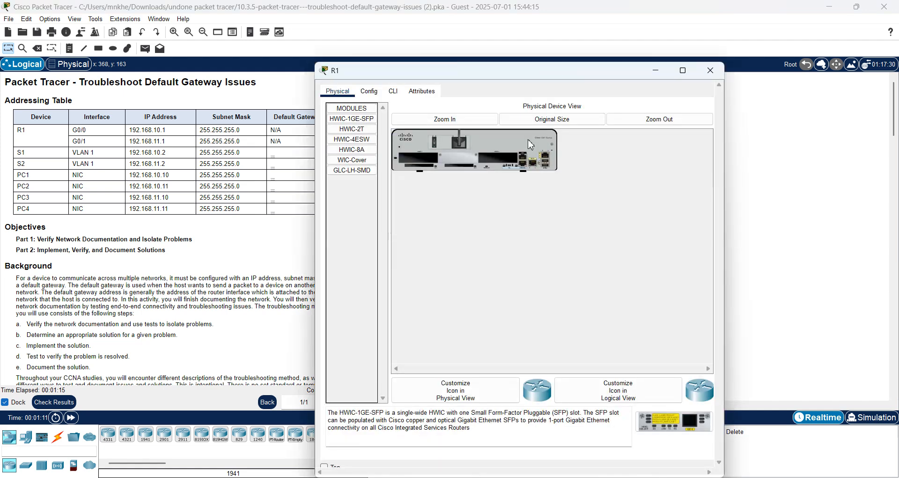
left_click(394, 91)
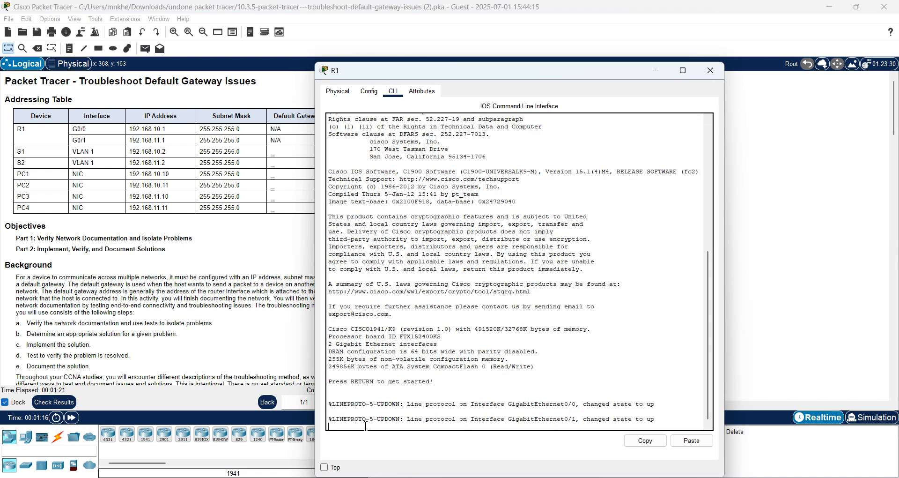
key("Return")
type("en")
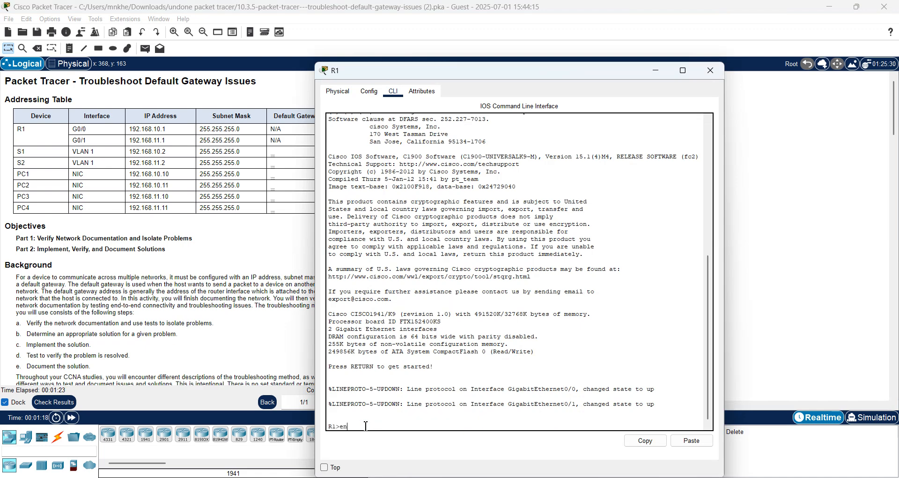
key("Return")
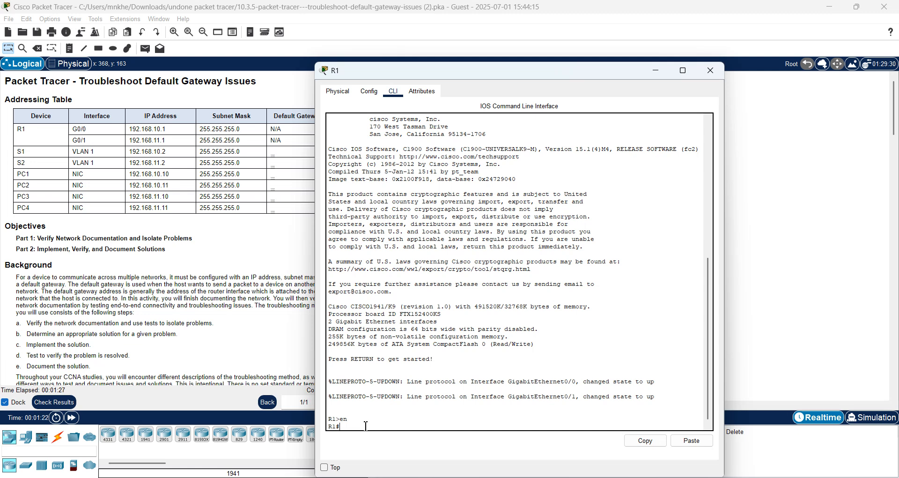
type("show run")
key("Return")
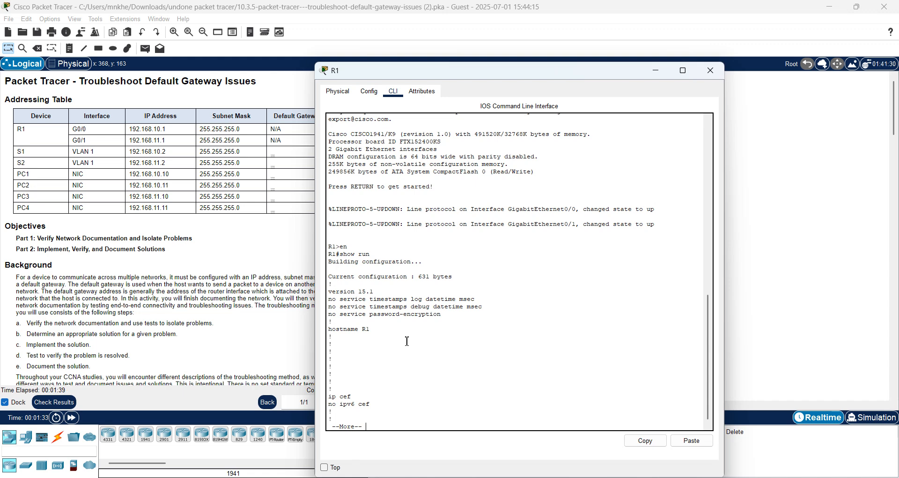
key("space")
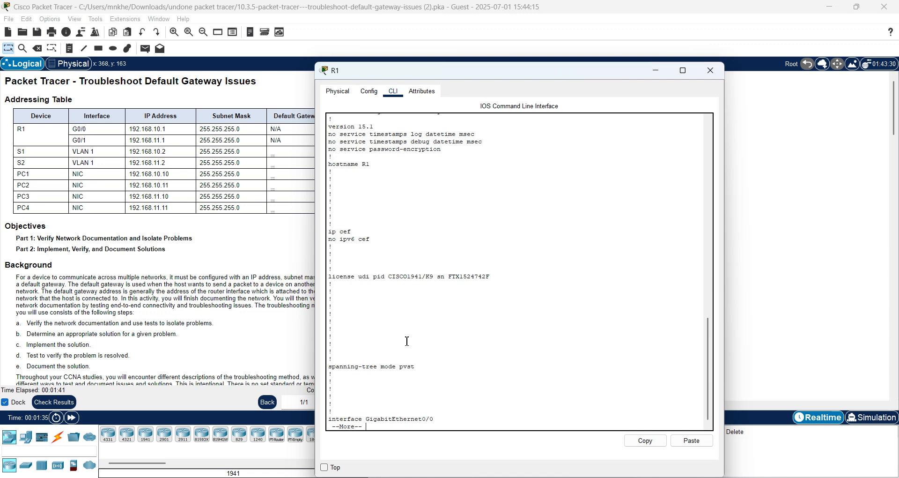
key("space")
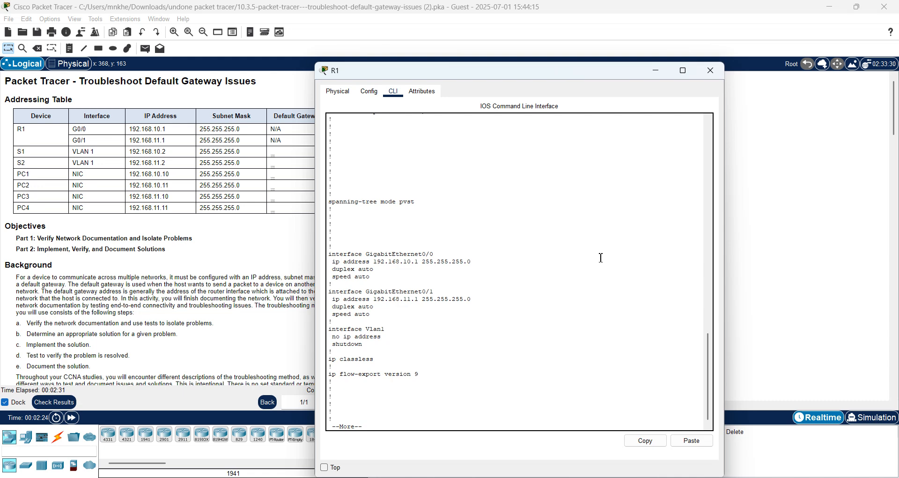
left_click(711, 73)
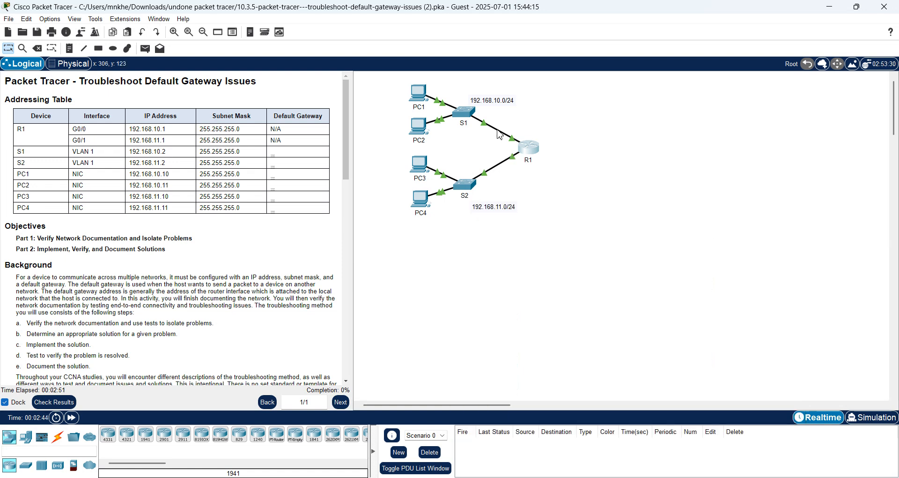
- Open switch S1's command line and enter privileged EXEC mode
mouse_move(500, 135)
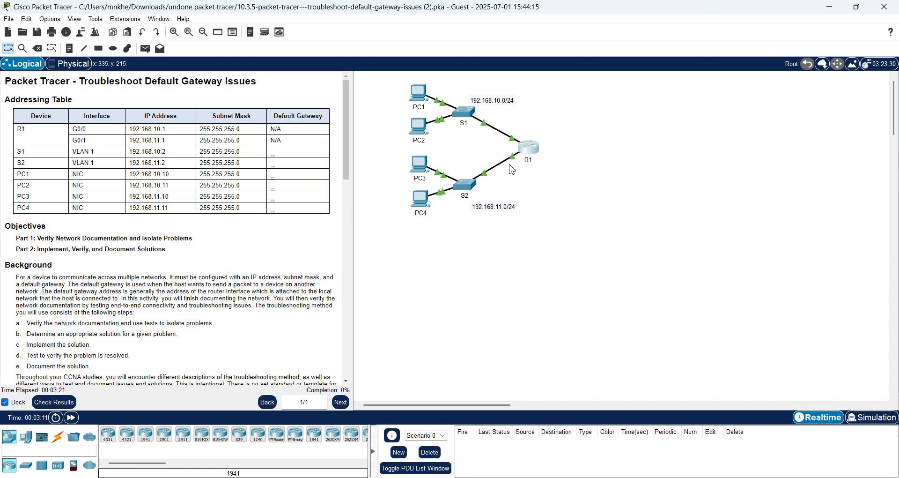
mouse_move(507, 166)
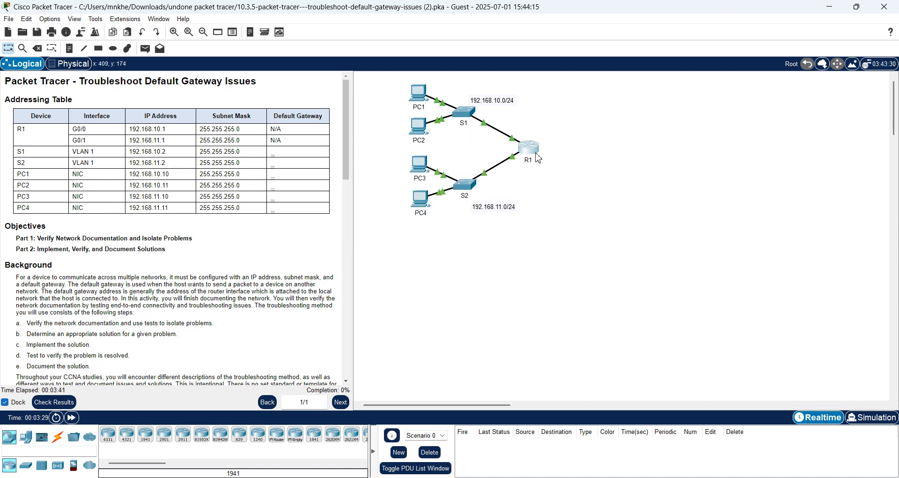
left_click(467, 119)
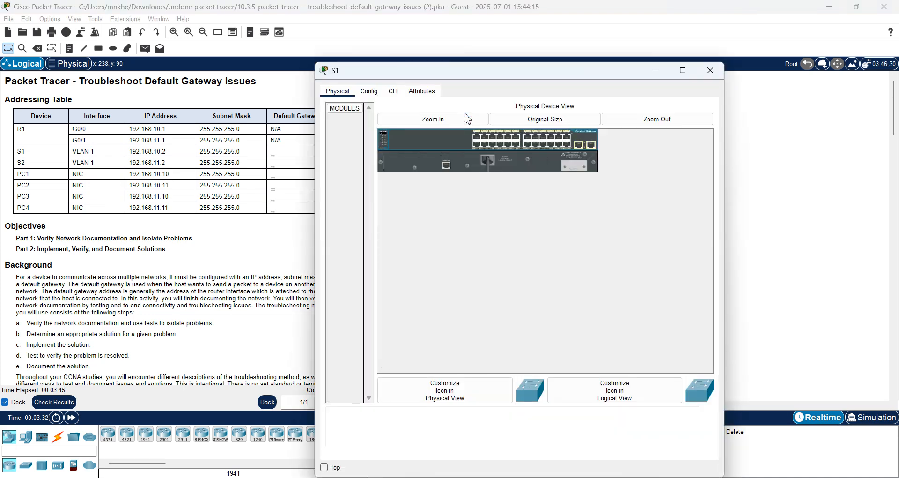
left_click(396, 97)
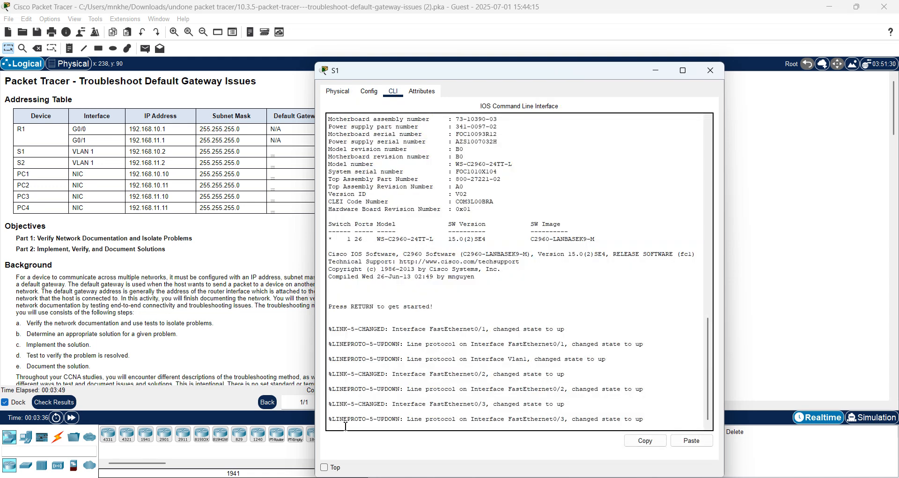
key("Return")
type("en")
key("Return")
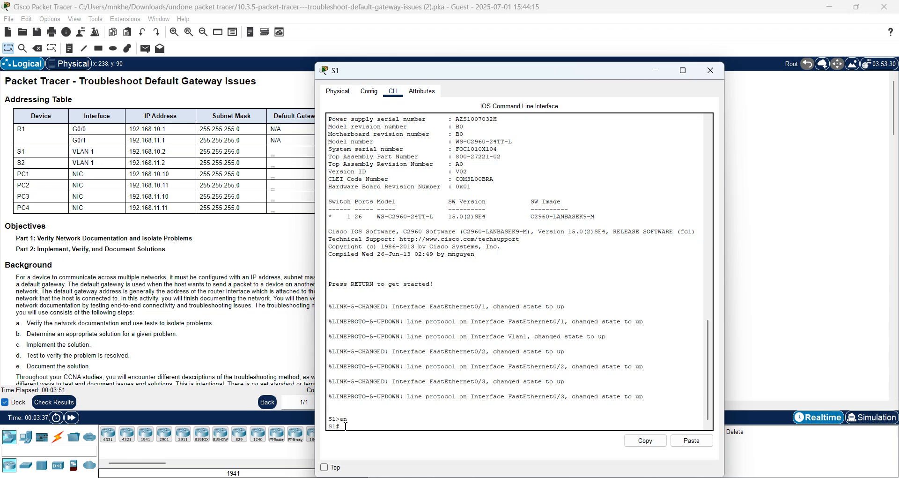
- Display S1's complete running configuration and examine the Vlan1 address and any default gateway entry
type("show run")
key("Return")
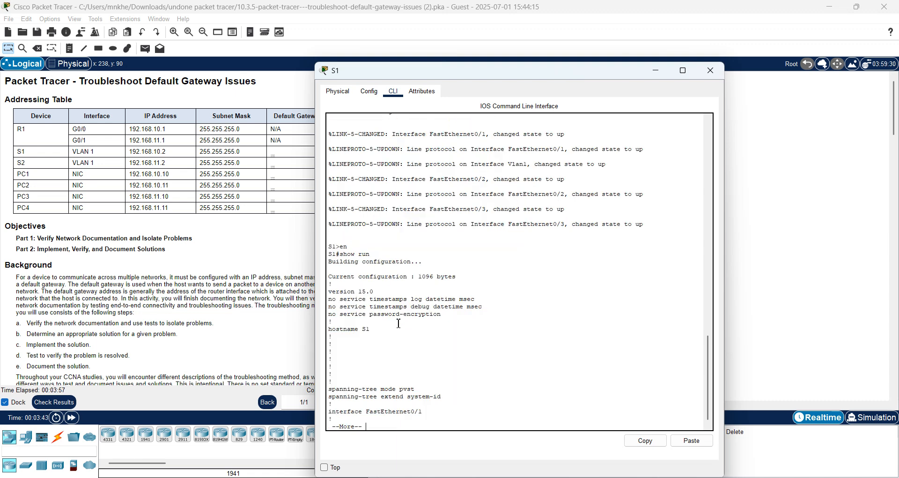
key("space")
key("space")
key("space")
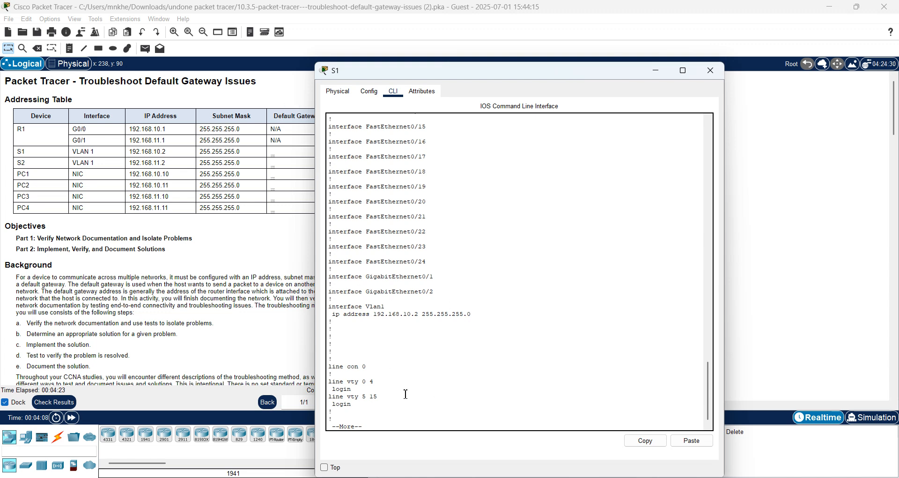
key("space")
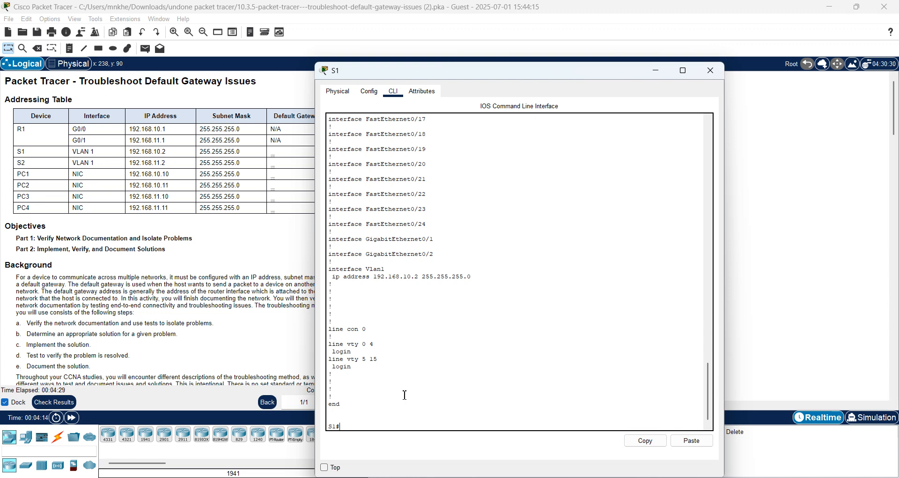
- Set S1's default gateway to 192.168.10.1 in global configuration mode
type("configtt")
key("Return")
type("ip ")
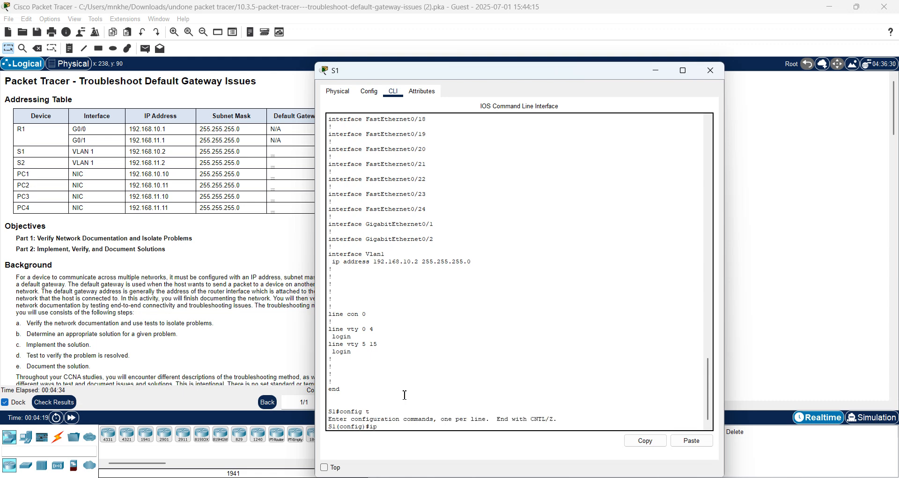
type("default-gateway")
type("192.168")
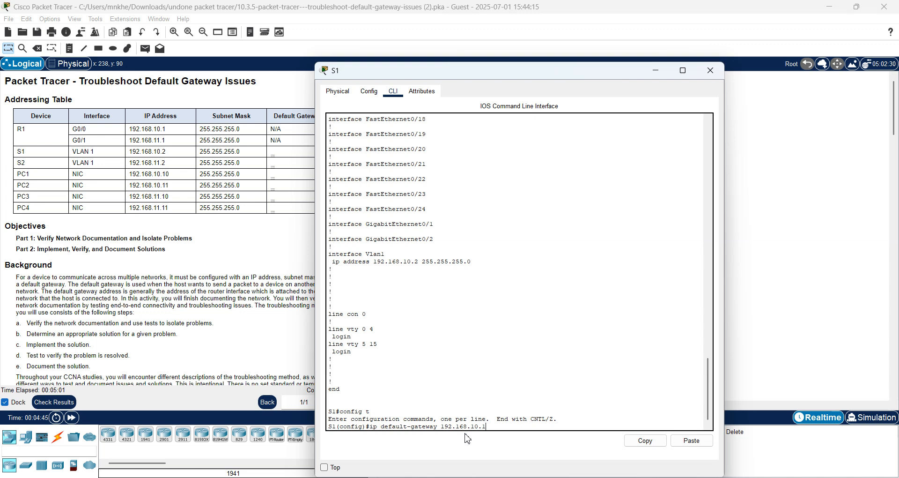
type(".10.1")
key("Return")
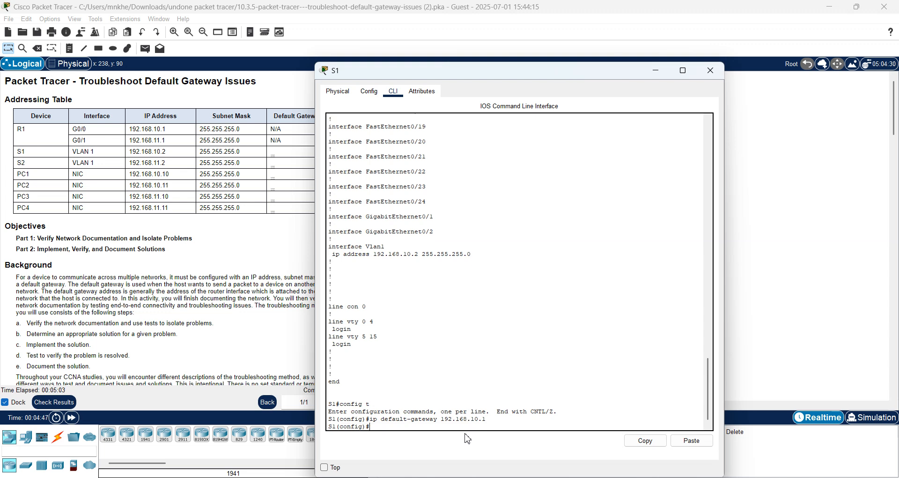
- Try the no shutdown command in S1's global configuration mode, then exit configuration mode and close the switch's window
type("no shutdown")
key("Return")
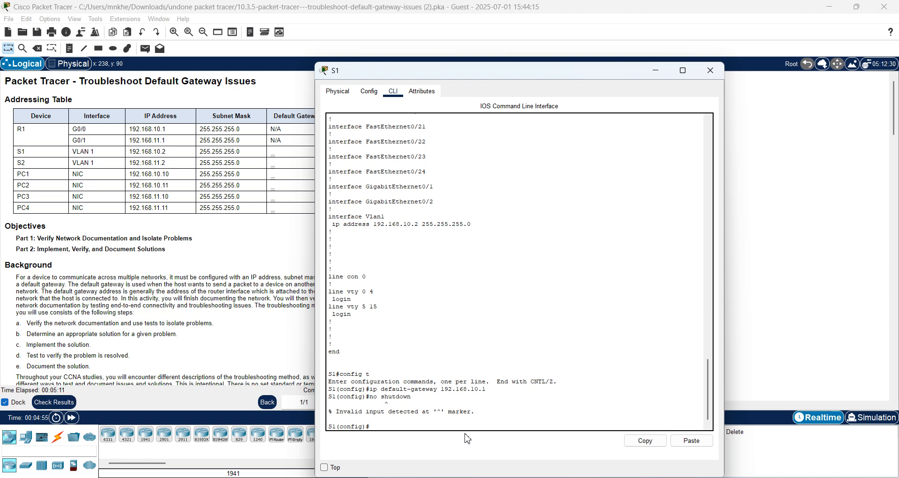
type("exit")
key("Return")
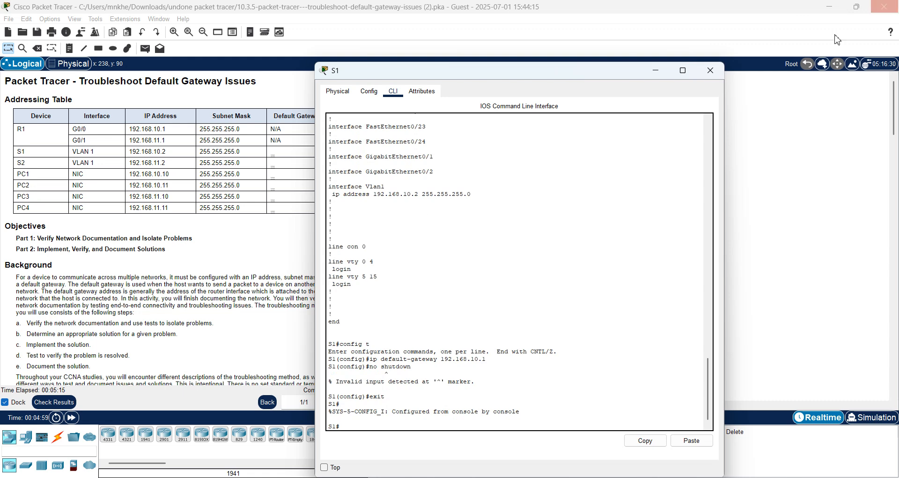
left_click(709, 75)
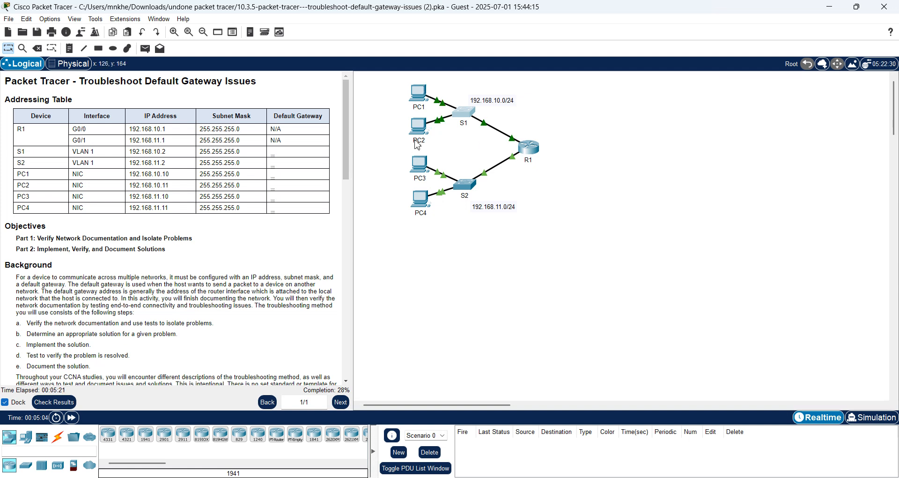
- Set PC1's static IPv4 address to 192.168.10.10 in its IP configuration and close its window
left_click(415, 96)
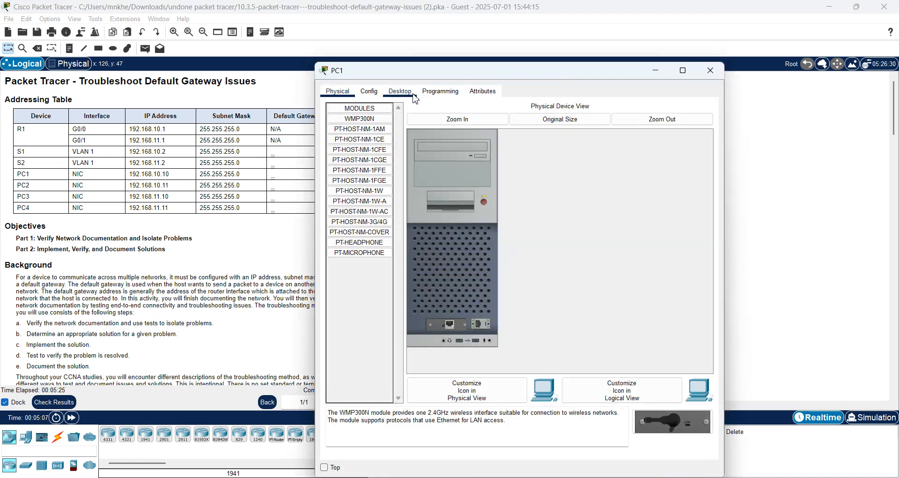
left_click(401, 92)
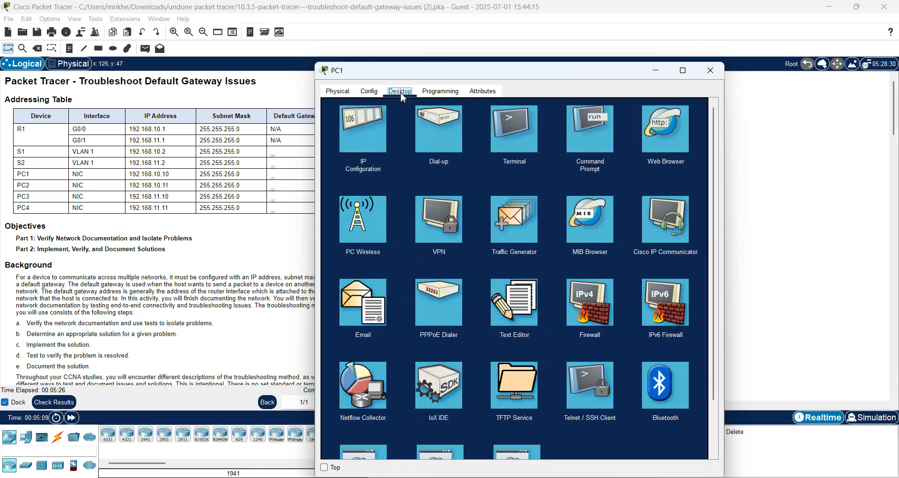
left_click(368, 135)
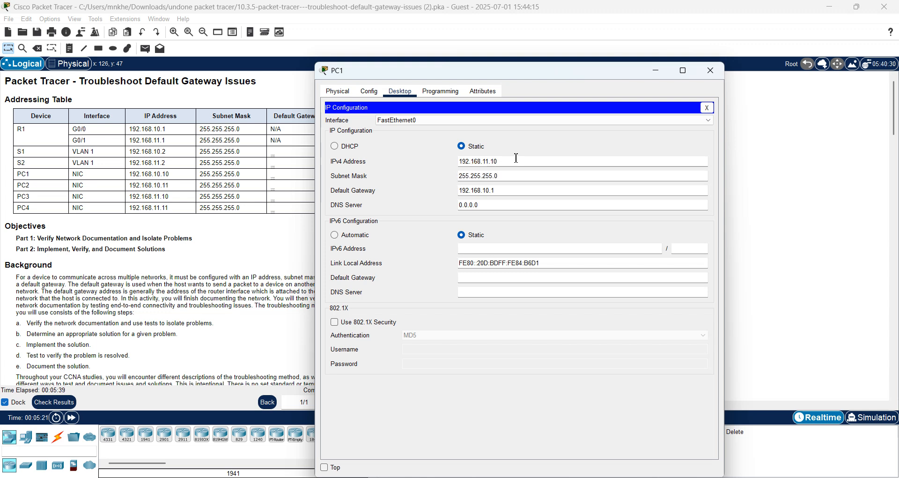
double_click(491, 161)
type("10")
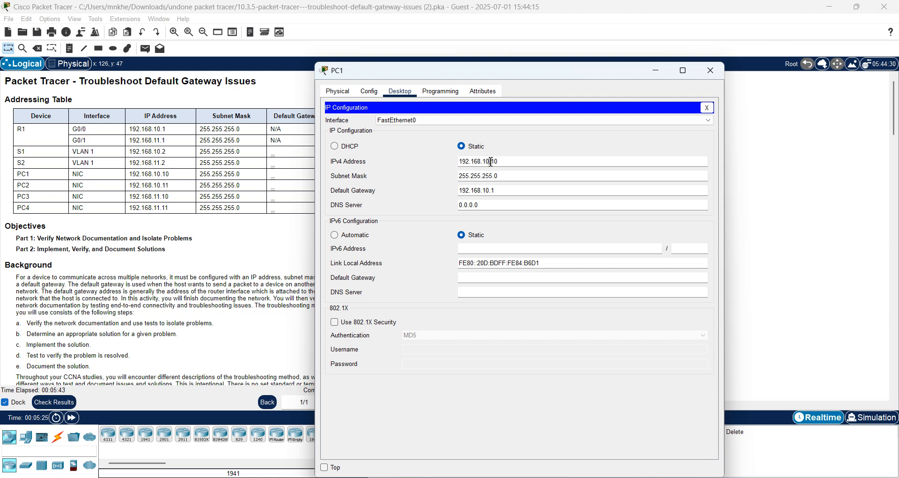
left_click(500, 179)
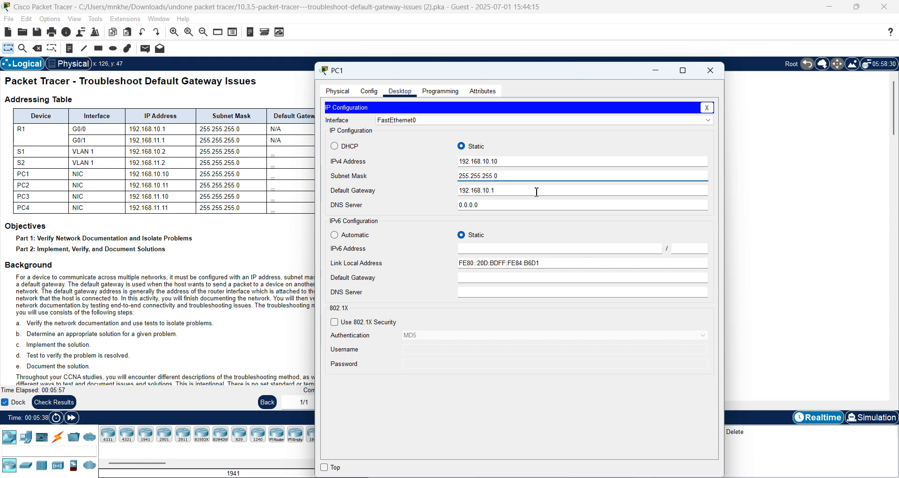
left_click(711, 72)
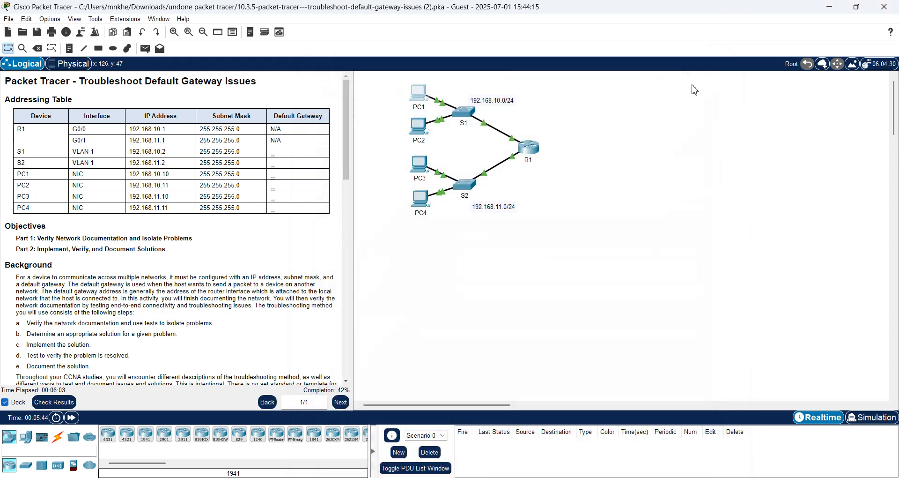
- Set PC2's default gateway to 192.168.10.1 in its IP configuration and close its window
left_click(419, 126)
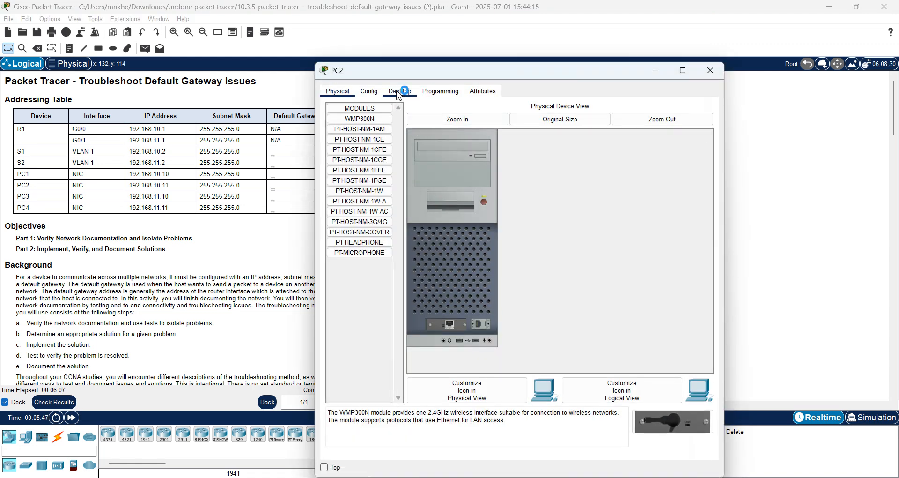
left_click(400, 91)
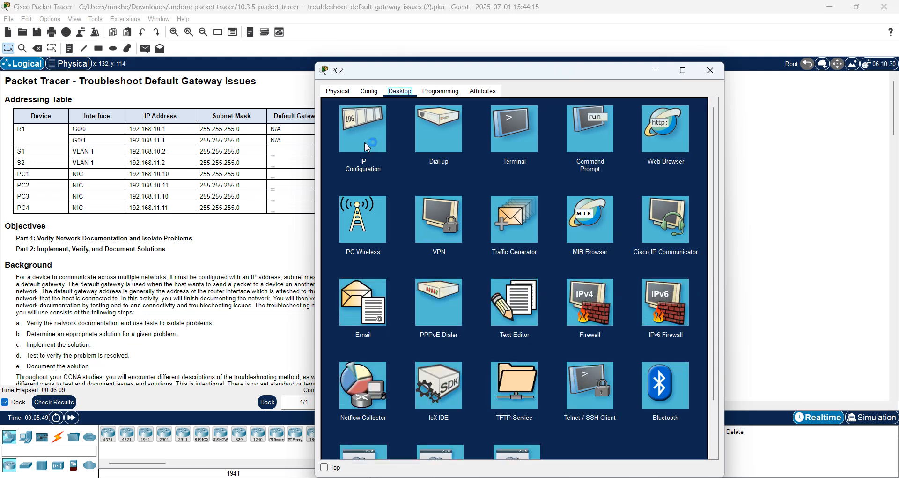
left_click(372, 149)
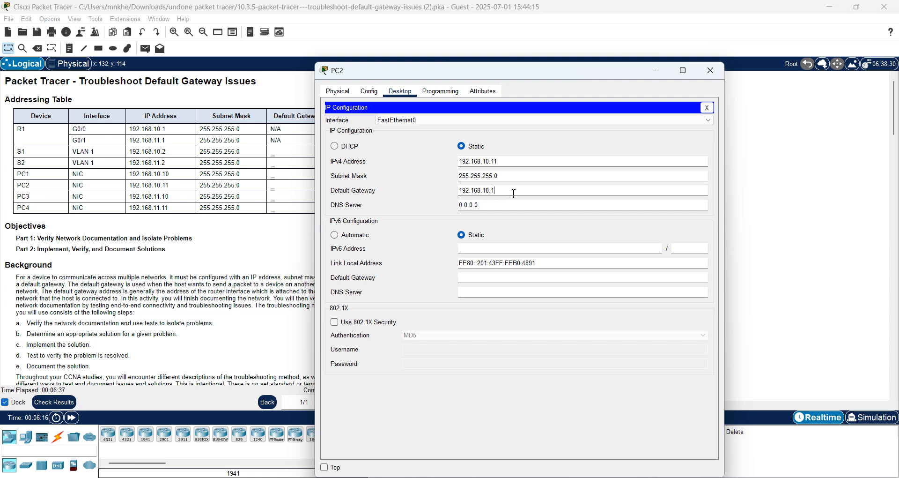
left_click(713, 74)
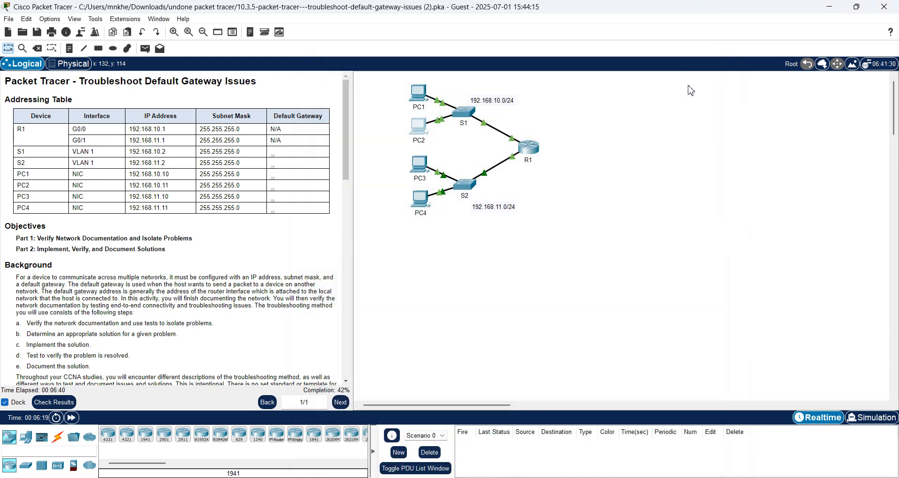
- Examine PC3's static IPv4 address, subnet mask and default gateway in its IP configuration against the addressing table, and close its window
left_click(420, 175)
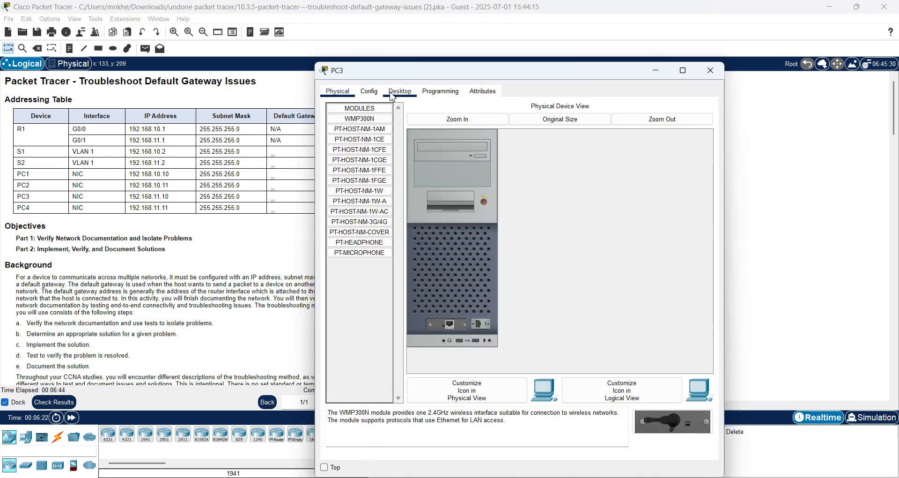
left_click(399, 91)
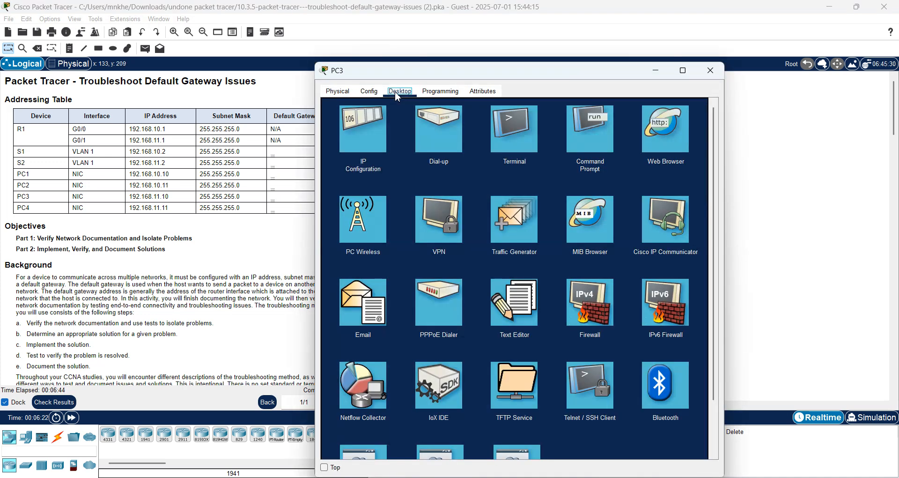
left_click(369, 125)
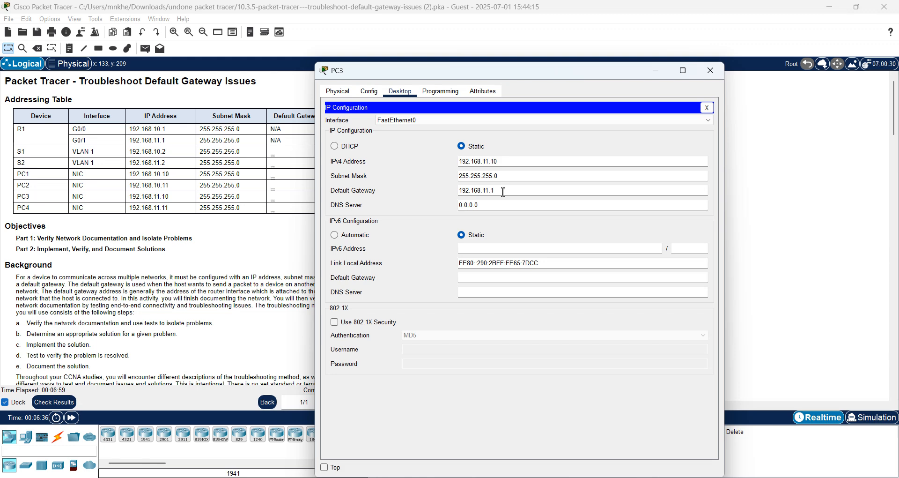
left_click_drag(451, 76, 569, 201)
left_click_drag(569, 201, 510, 128)
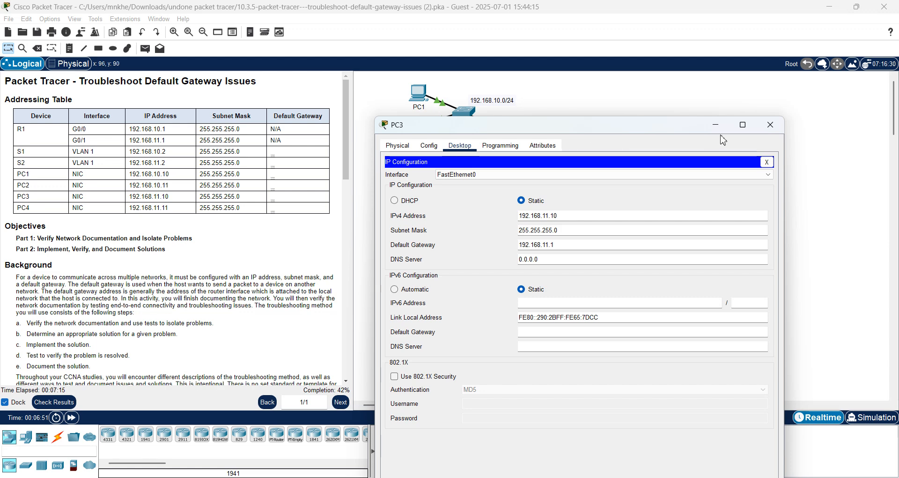
left_click(772, 127)
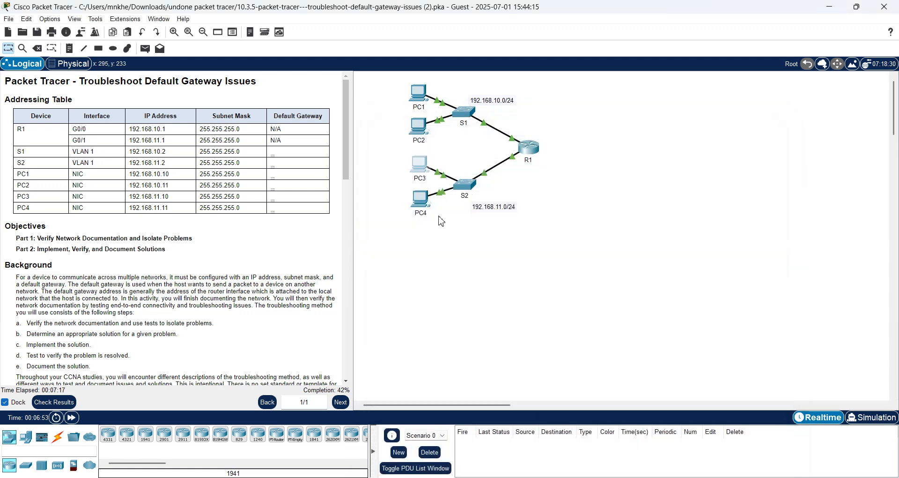
- Set PC4's default gateway to 192.168.11.1 in its IP configuration and close its window
left_click(421, 206)
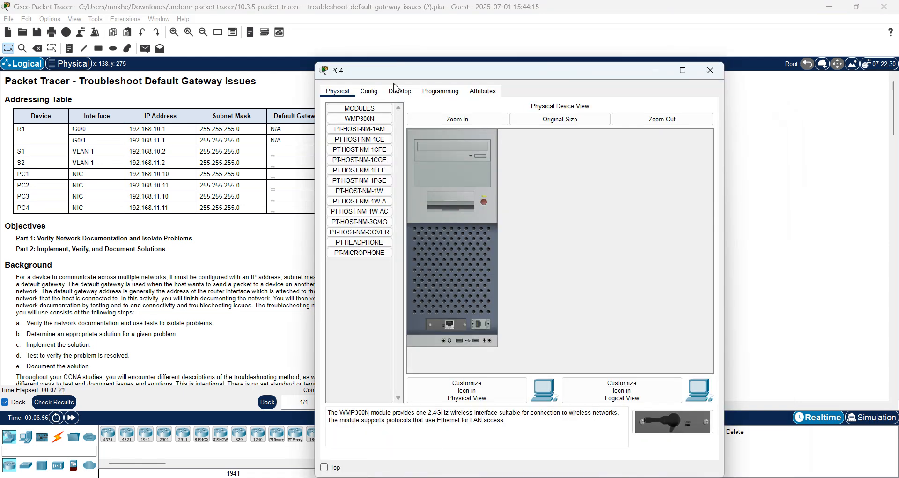
left_click(398, 94)
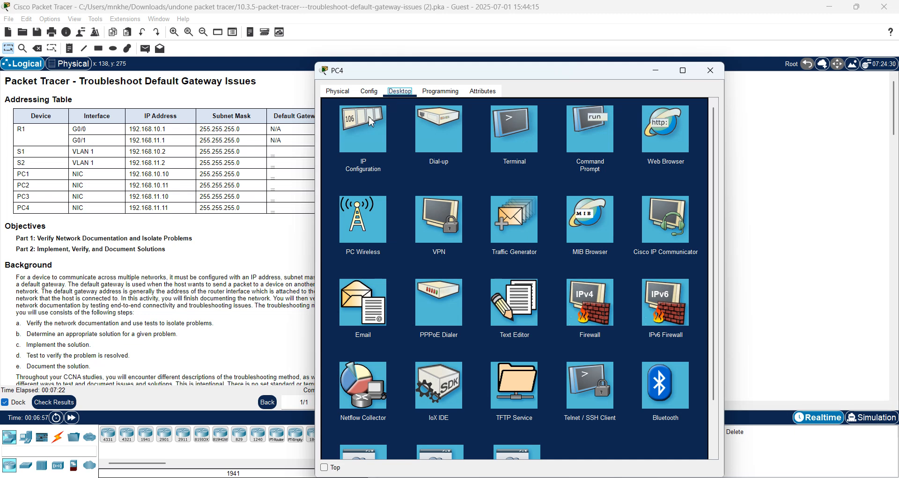
left_click(353, 139)
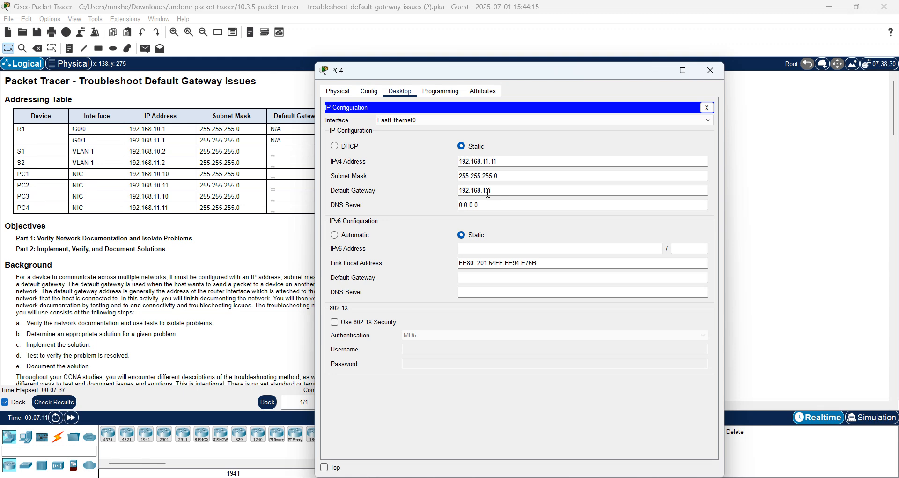
type("1")
left_click(497, 206)
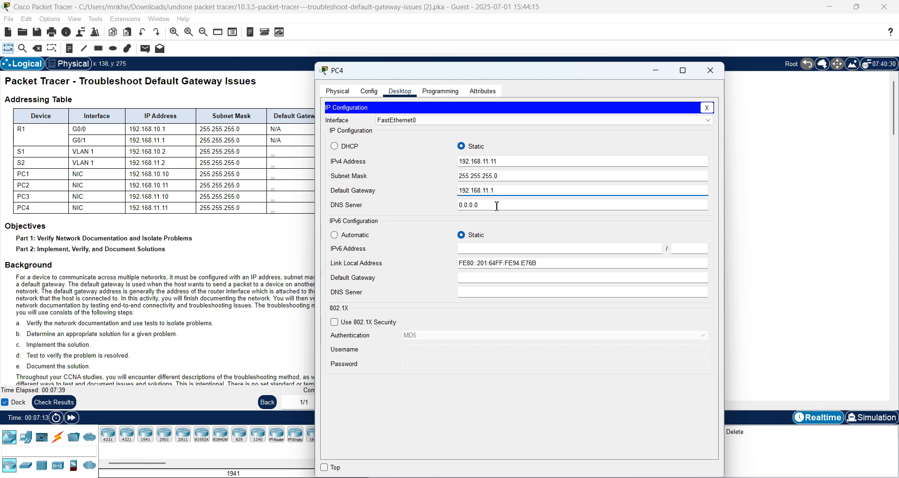
left_click(710, 71)
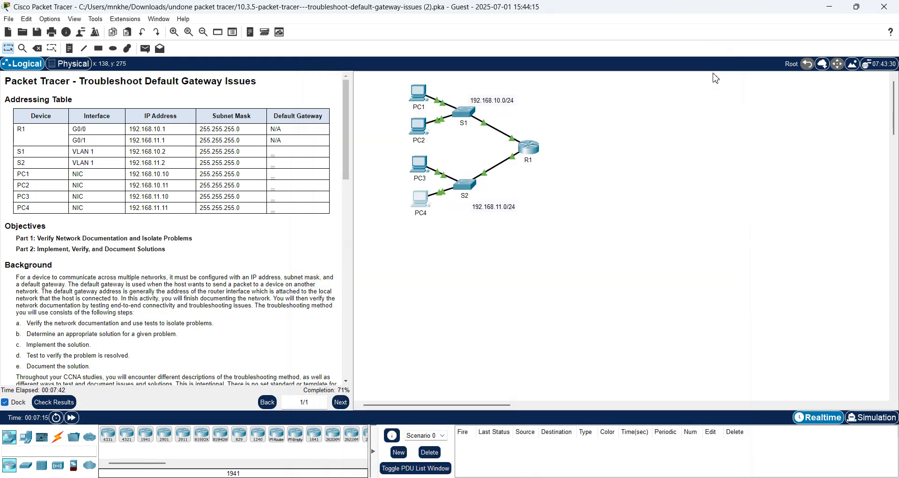
- Display S2's complete running configuration from privileged mode and examine the Vlan1 address and default gateway entries
left_click(469, 190)
left_click(396, 93)
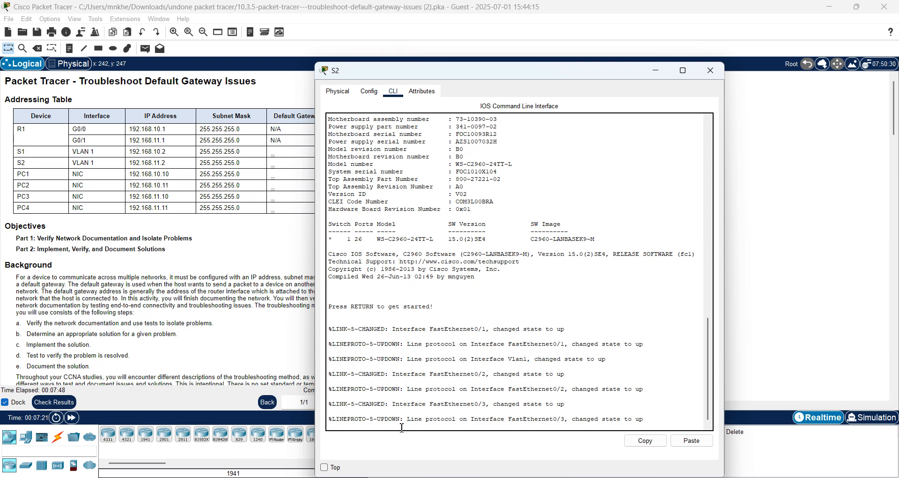
key("Return")
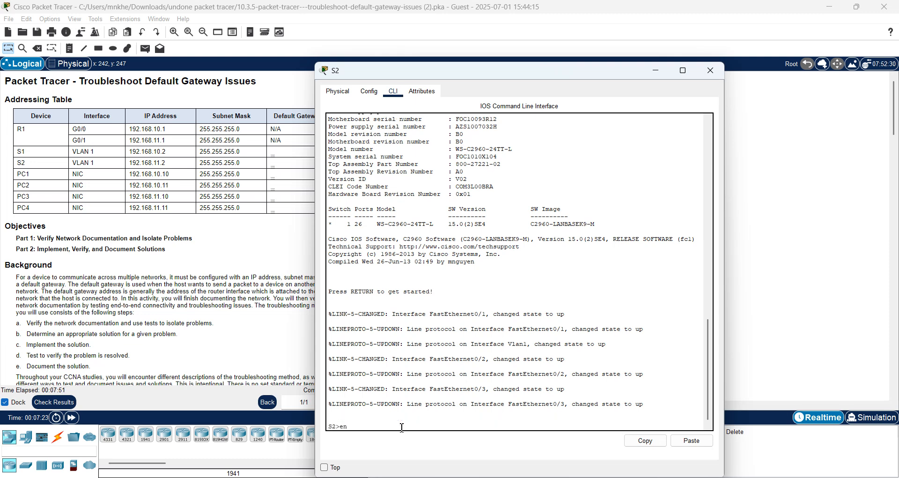
type("en")
key("Return")
type("show run")
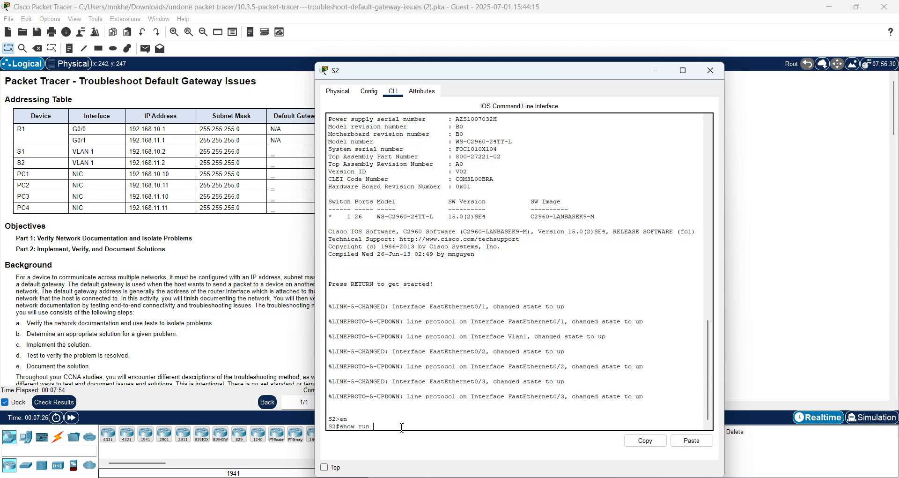
key("Return")
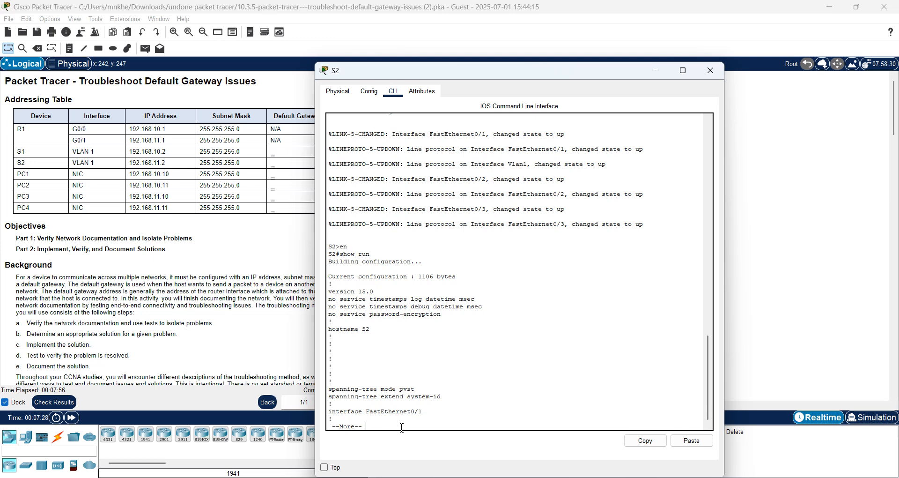
key("space")
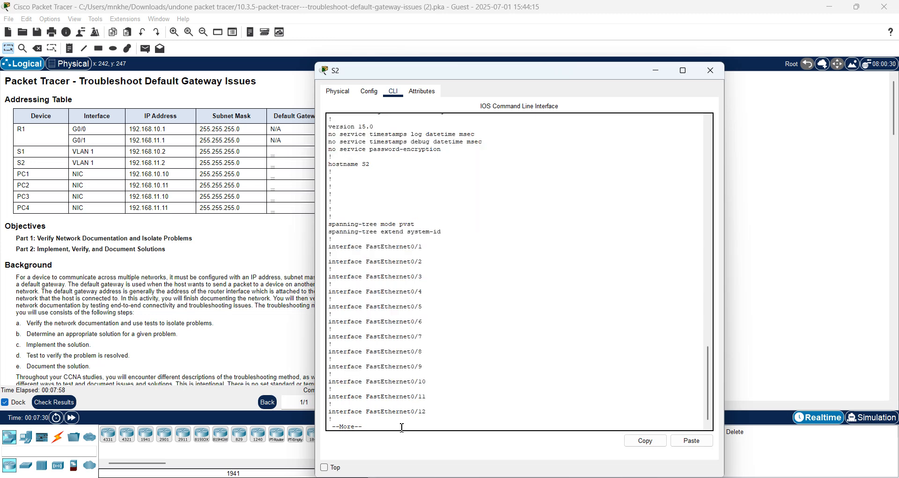
key("space")
key("space")
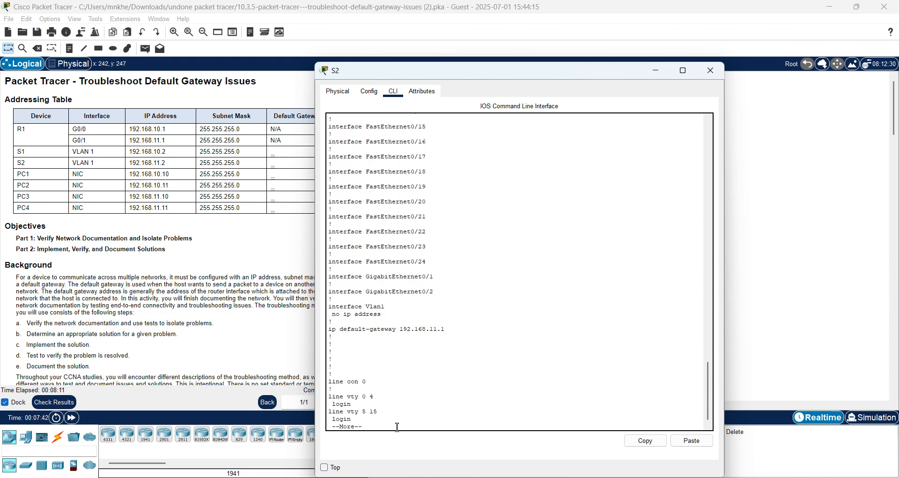
key("space")
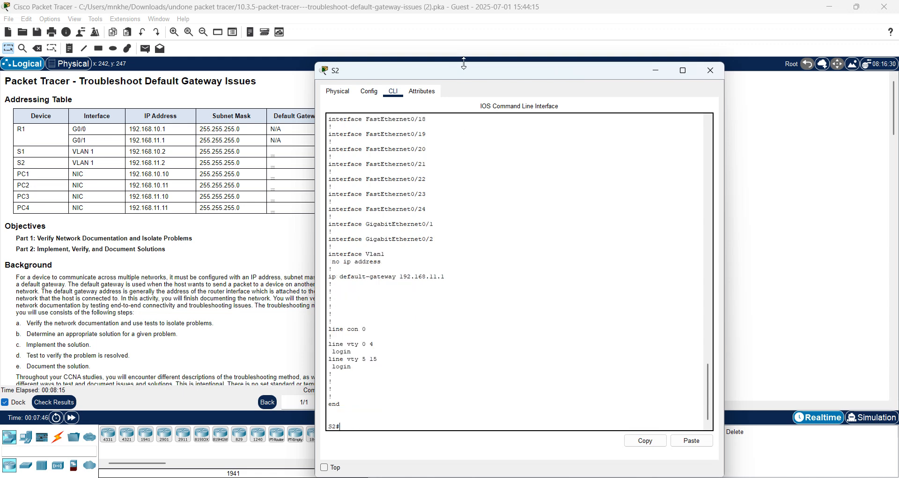
- Assign S2's Vlan1 interface the IP address 192.168.11.2 with subnet mask 255.255.255.0
left_click_drag(467, 72, 469, 26)
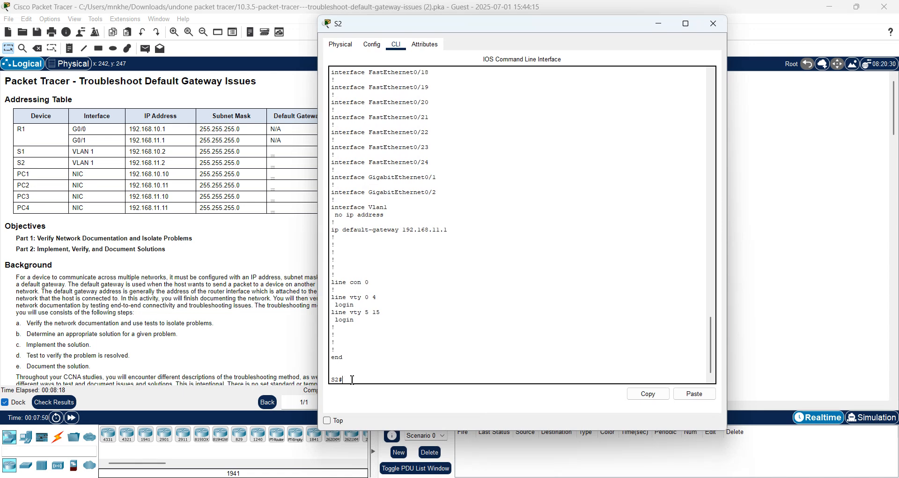
type("config t")
key("Return")
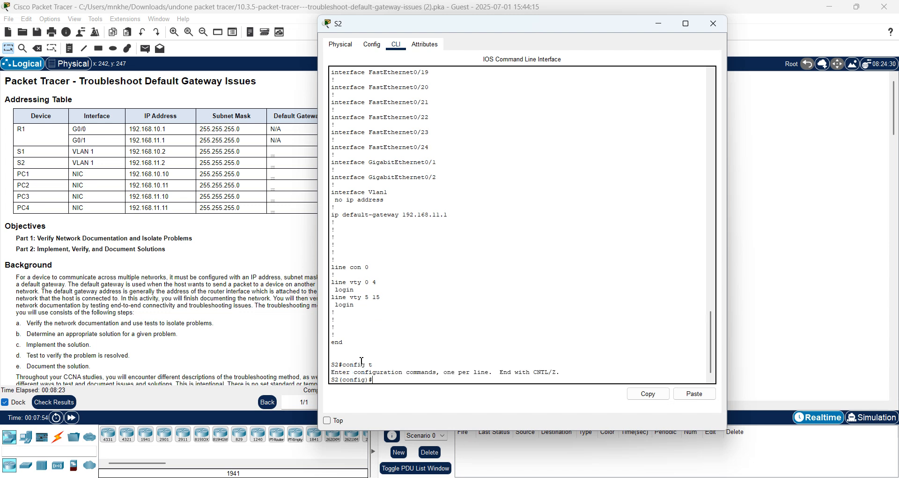
type("int vllan")
key("BackSpace")
key("BackSpace")
key("BackSpace")
type("an1")
key("Return")
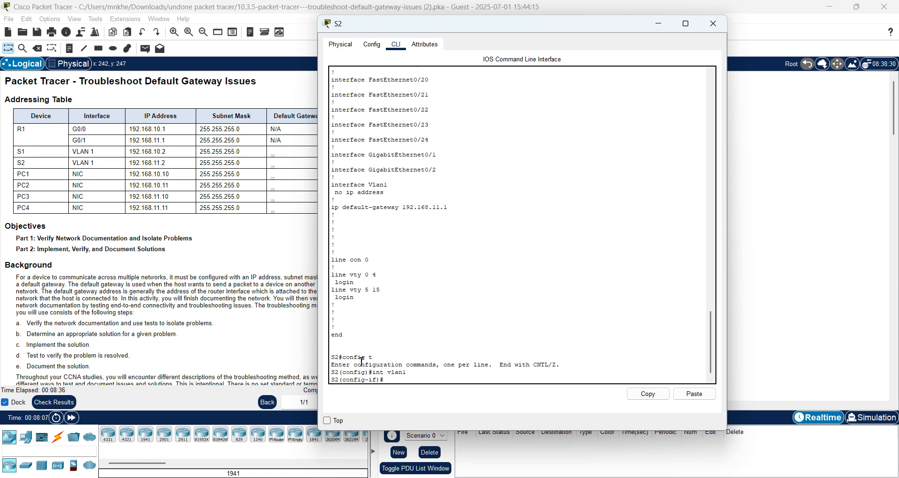
type("ip address")
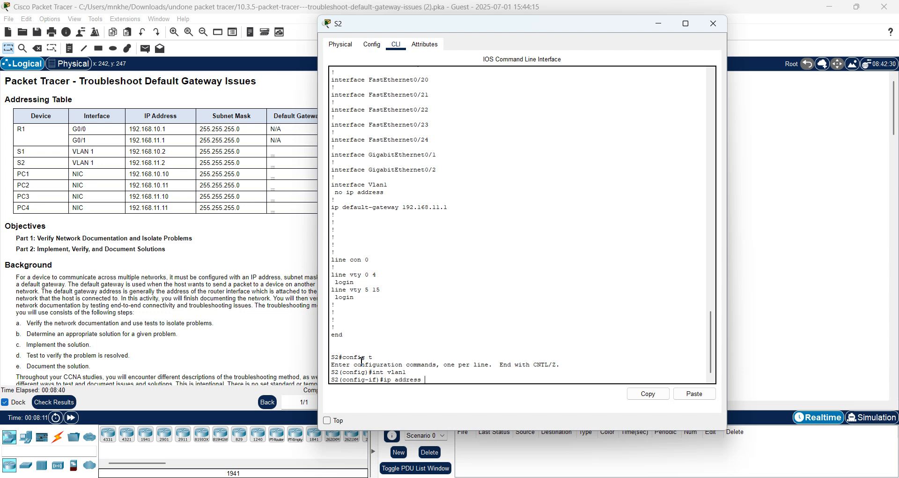
type(" 192.168")
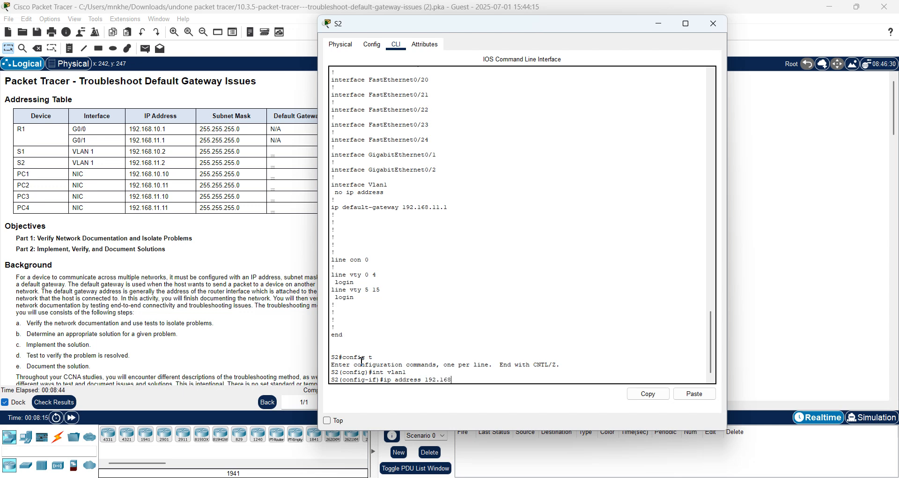
type(".11.2 255.255.255.0")
key("Return")
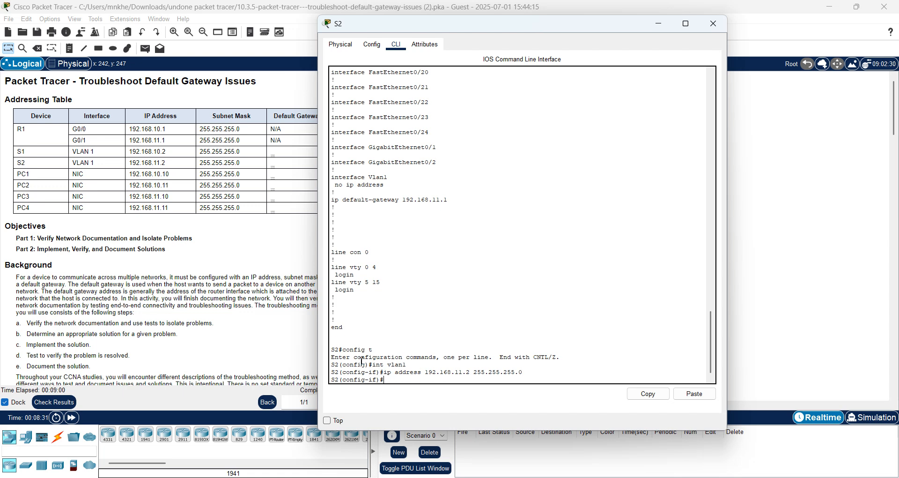
- Enable S2's Vlan1 interface with no shutdown, end configuration mode and close the switch's window
type("no shutdown")
key("Return")
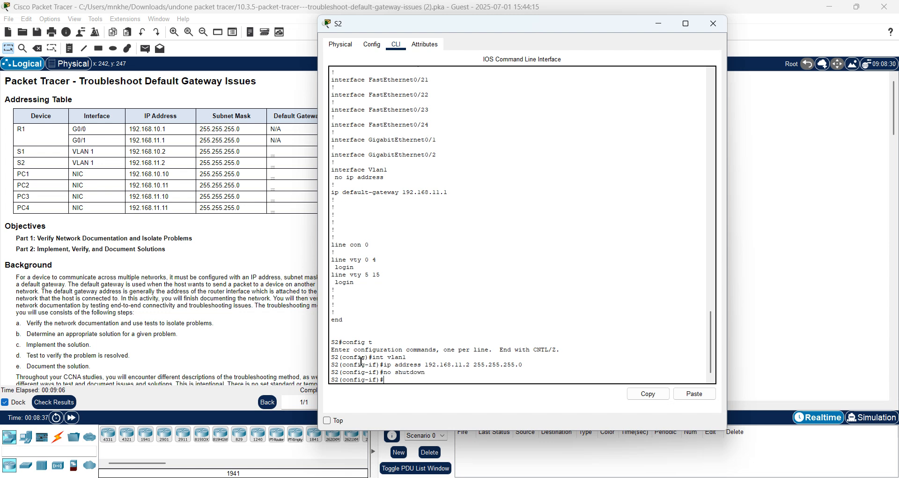
type("end")
key("Return")
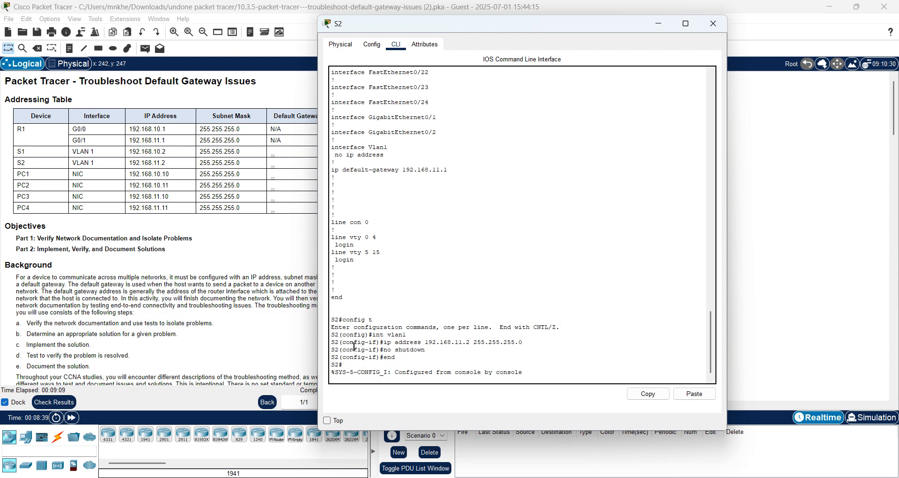
left_click(714, 23)
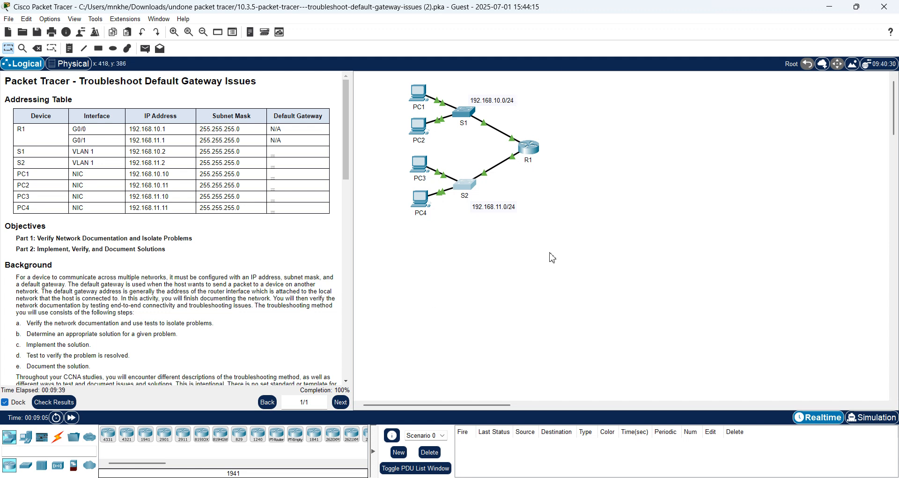
- Read on through the activity's instructions past the addressing table and background
left_click(347, 382)
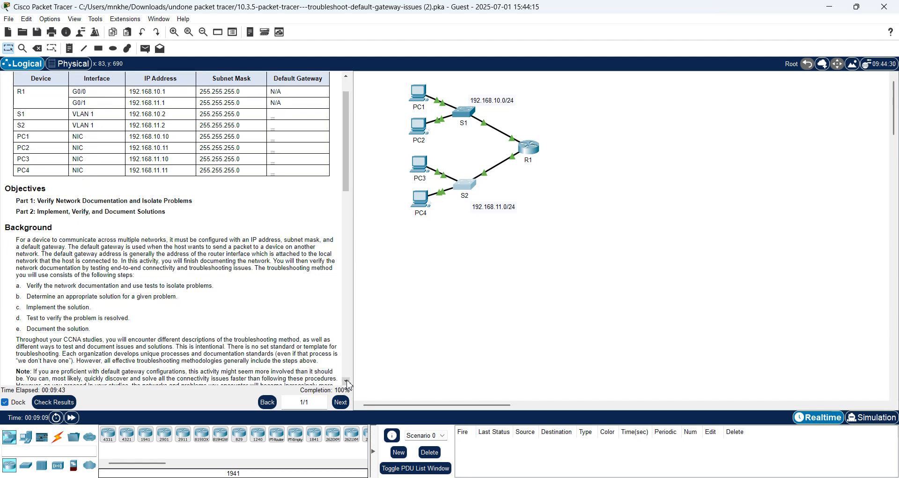
left_click(347, 381)
left_click(347, 382)
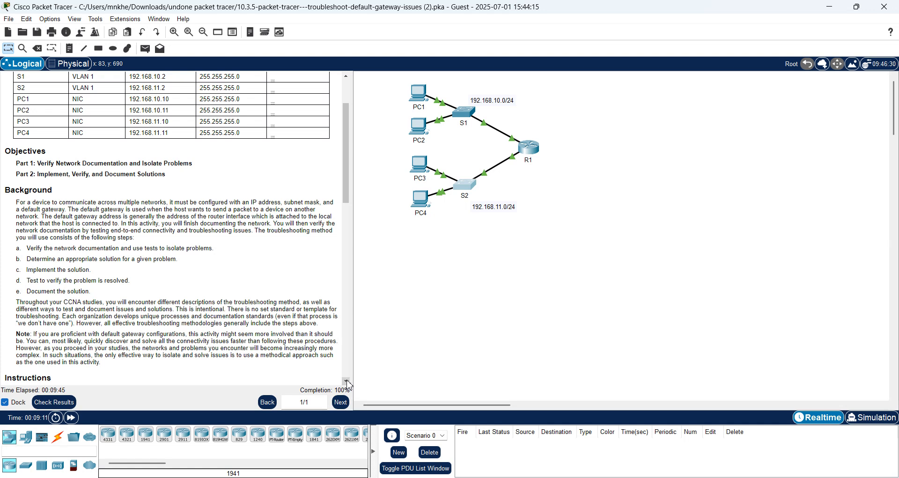